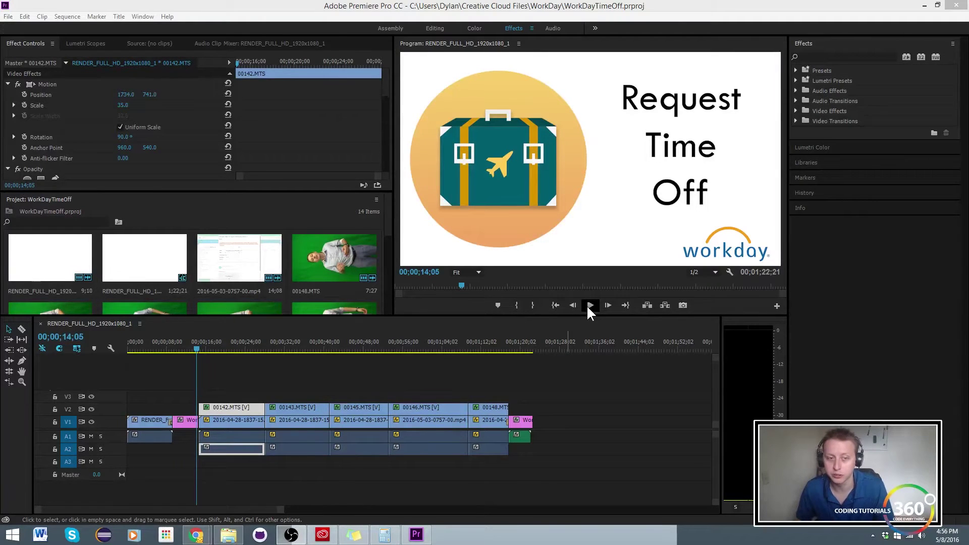
- Play the sequence and stop at 00;00;19;12, where the presenter stands beside the Workday backdrop
click(588, 307)
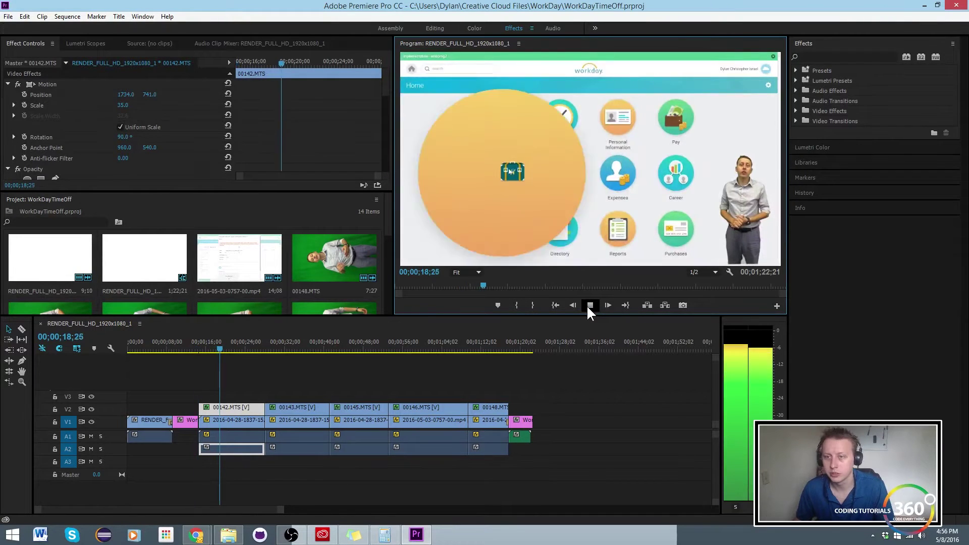
click(589, 305)
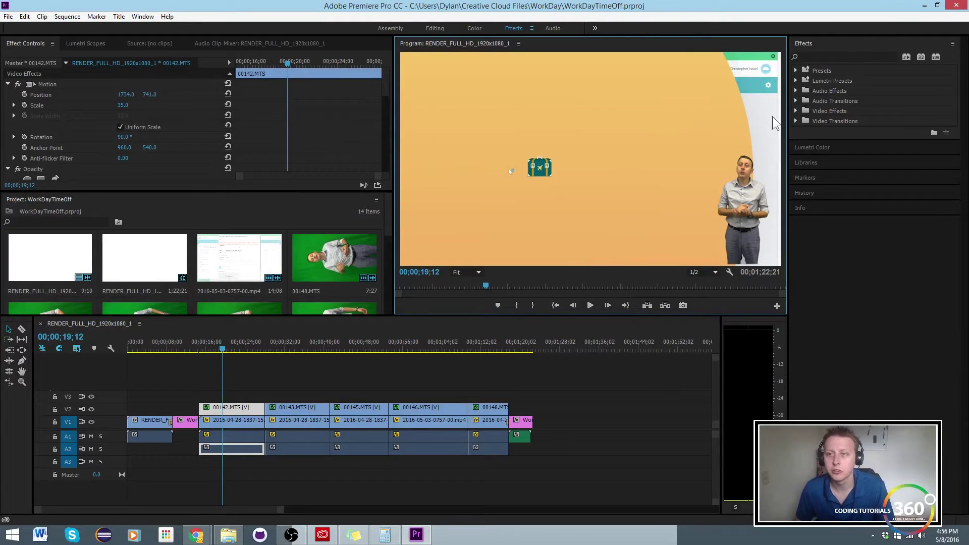
- Delete Mask (1) under Opacity and the Ultra Key effect from the 00142.MTS clip
click(7, 85)
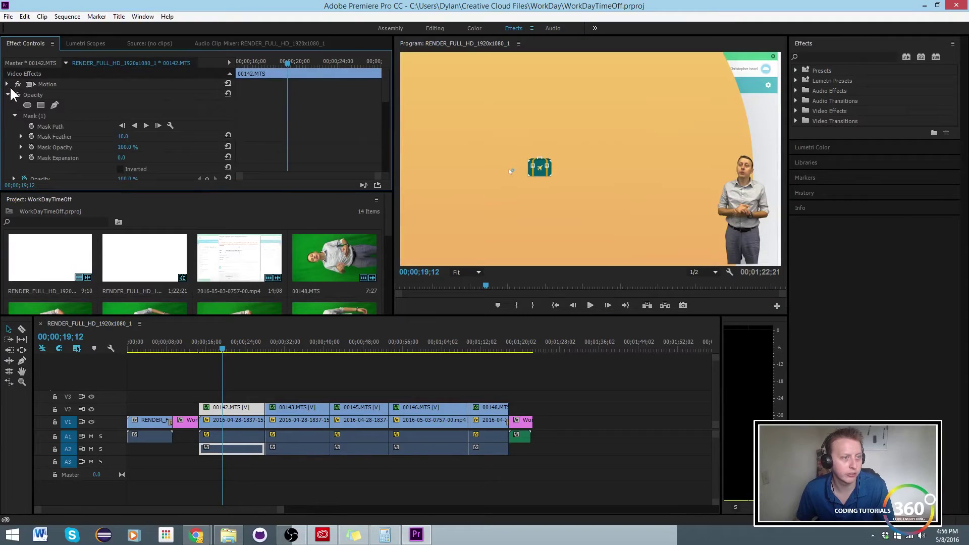
click(15, 116)
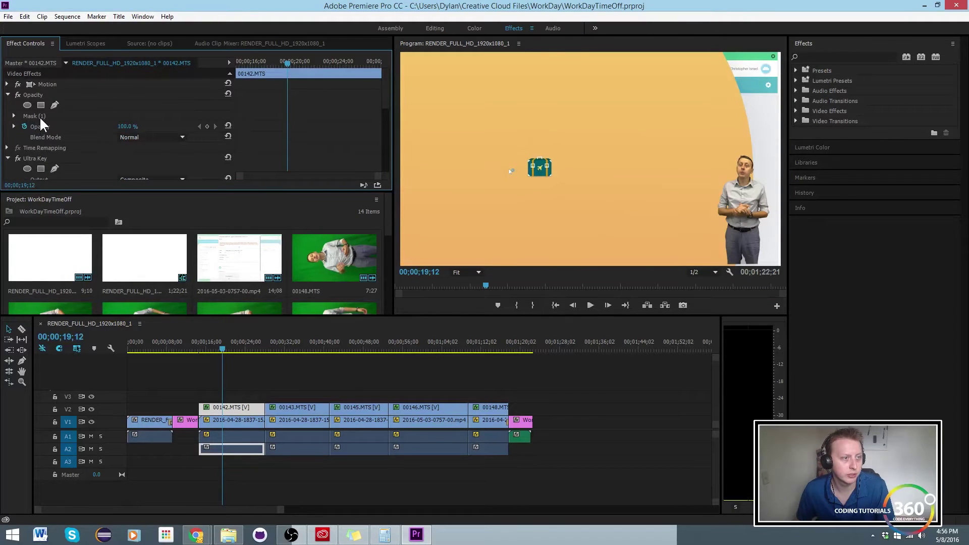
click(40, 117)
key(Delete)
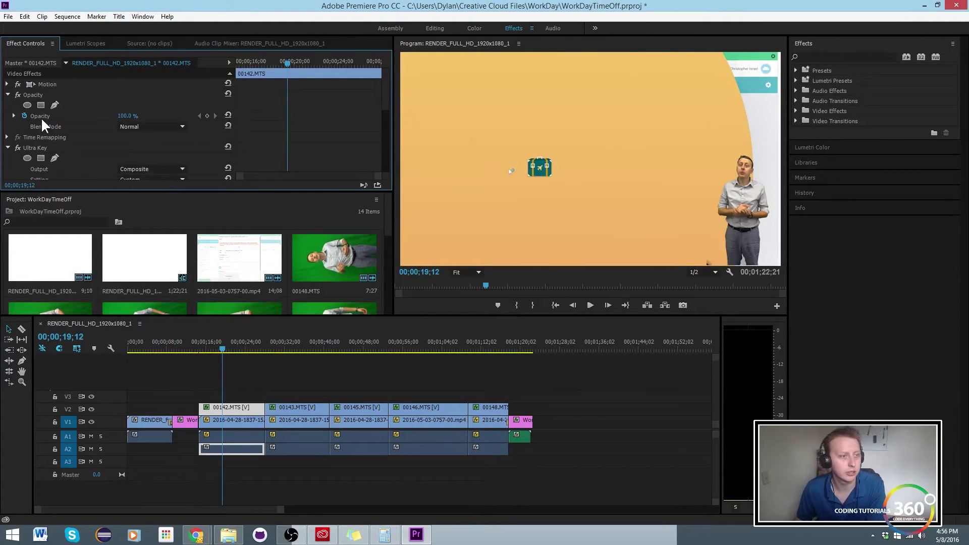
click(28, 146)
key(Delete)
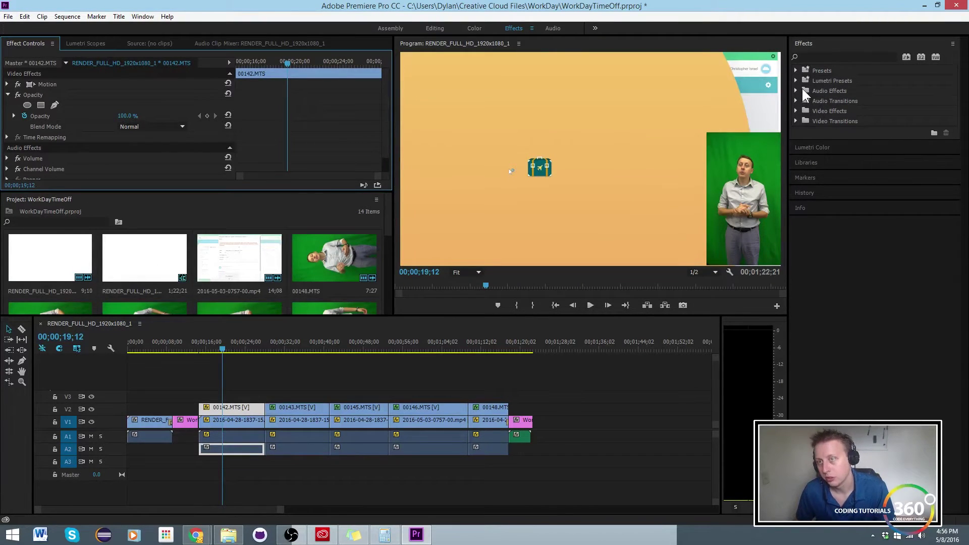
- Apply Ultra Key from Video Effects > Keying to the 00142.MTS clip on V2
click(796, 122)
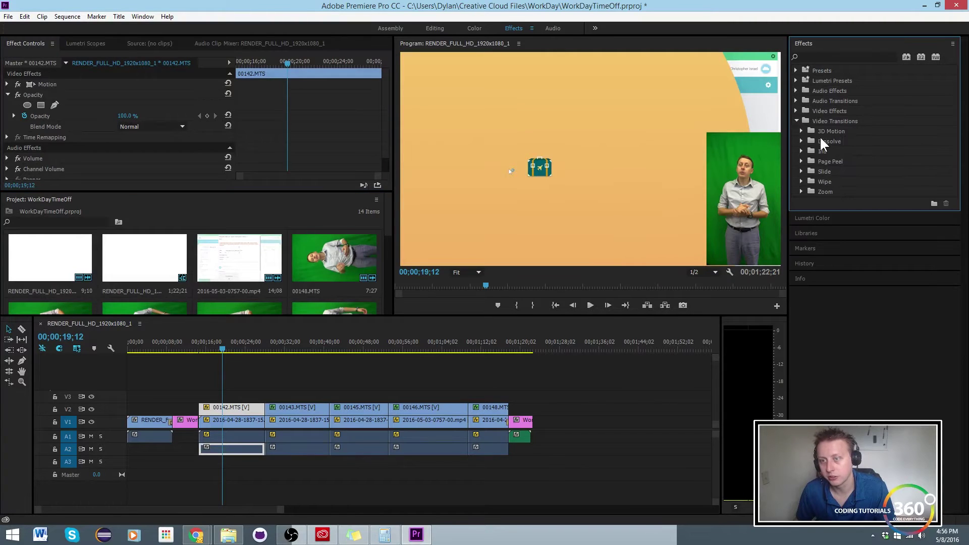
click(797, 121)
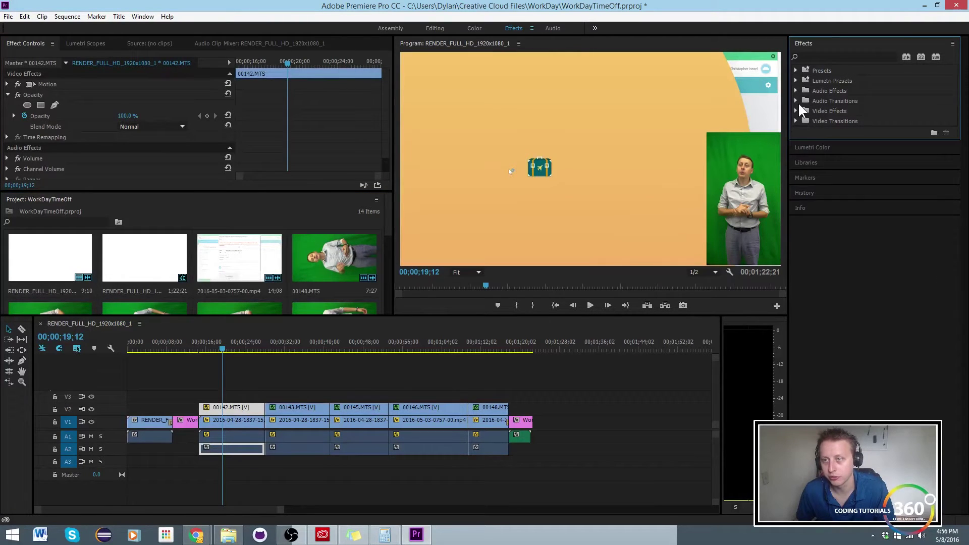
click(796, 100)
click(796, 101)
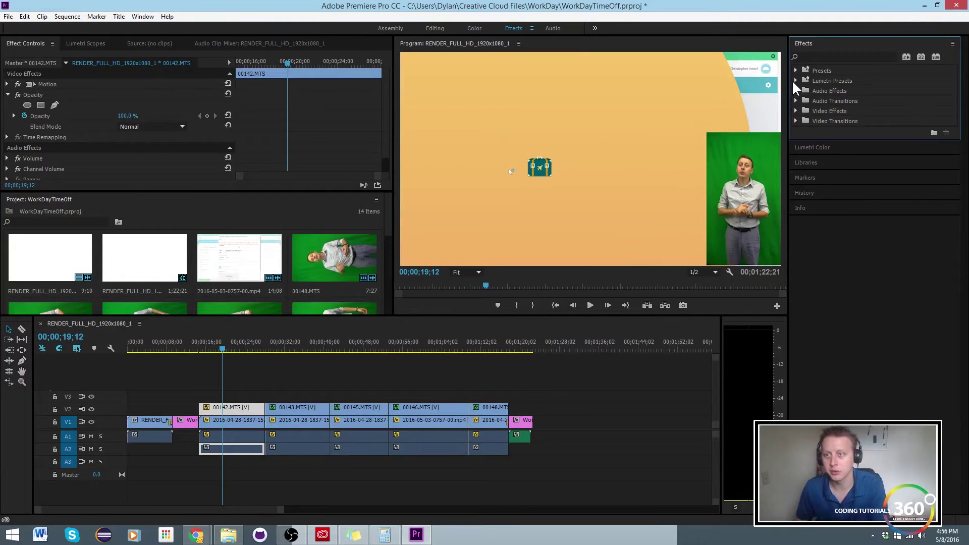
click(797, 110)
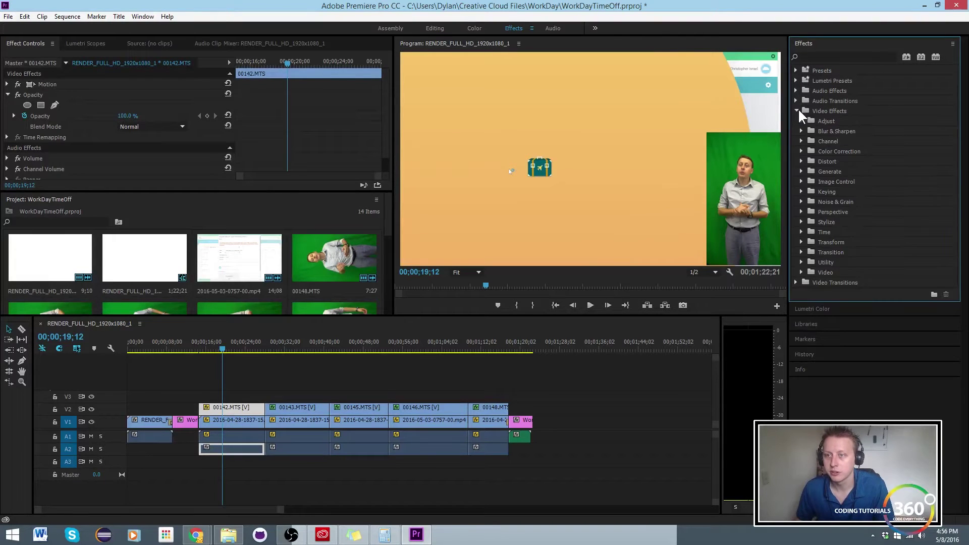
click(801, 192)
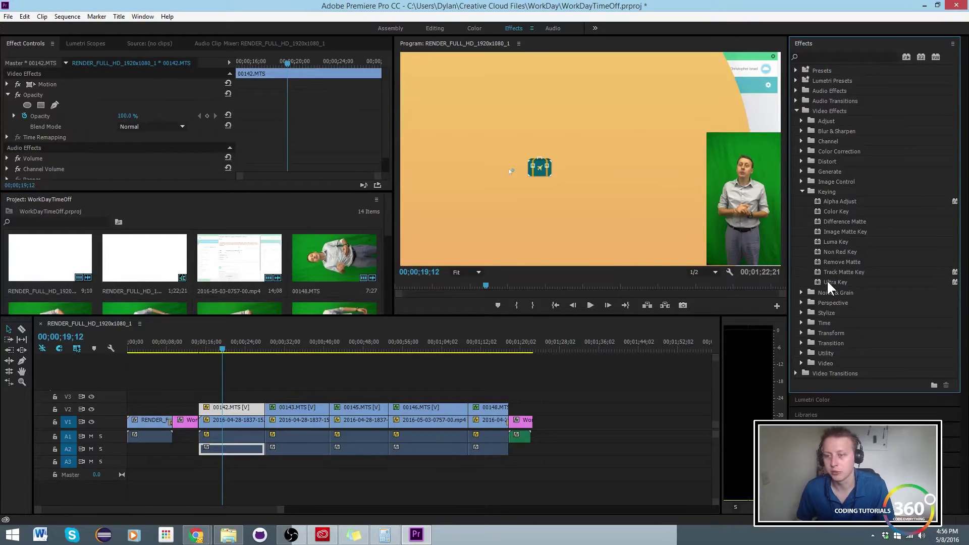
drag(828, 282, 238, 409)
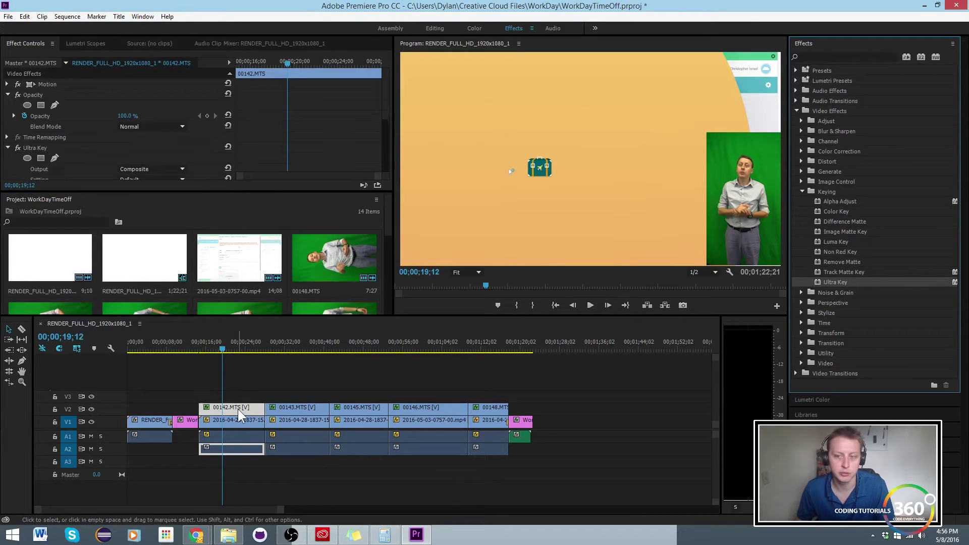
click(7, 94)
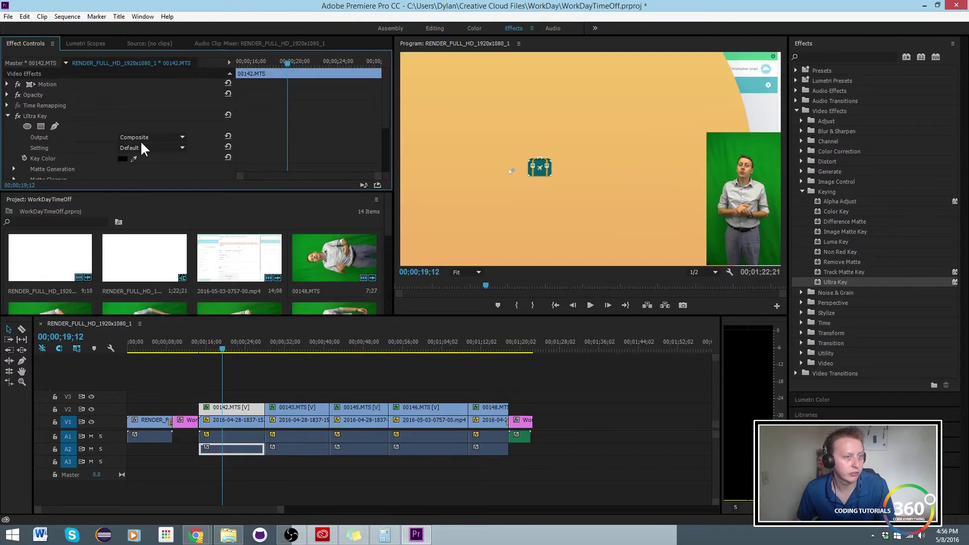
- Sample the green screen in the Program monitor as Ultra Key's Key Color
click(135, 158)
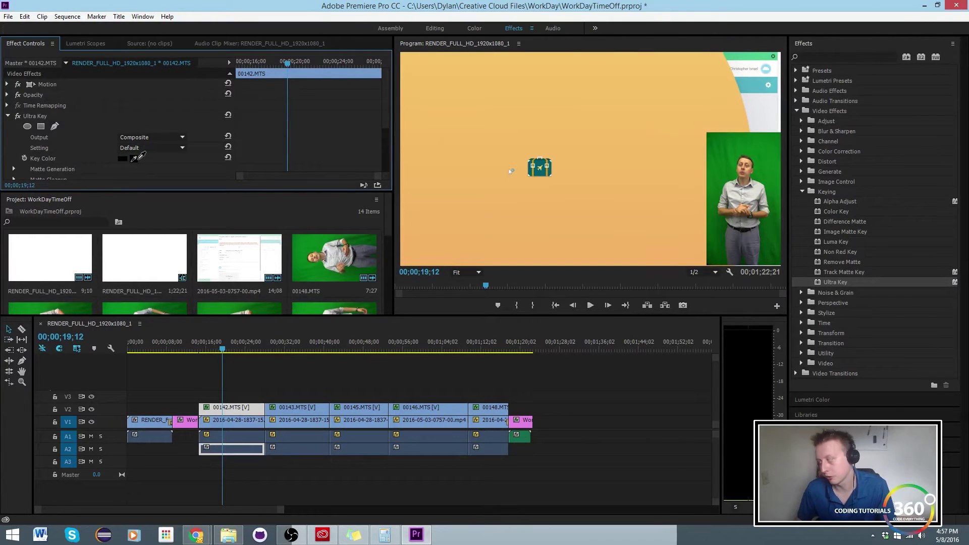
click(135, 159)
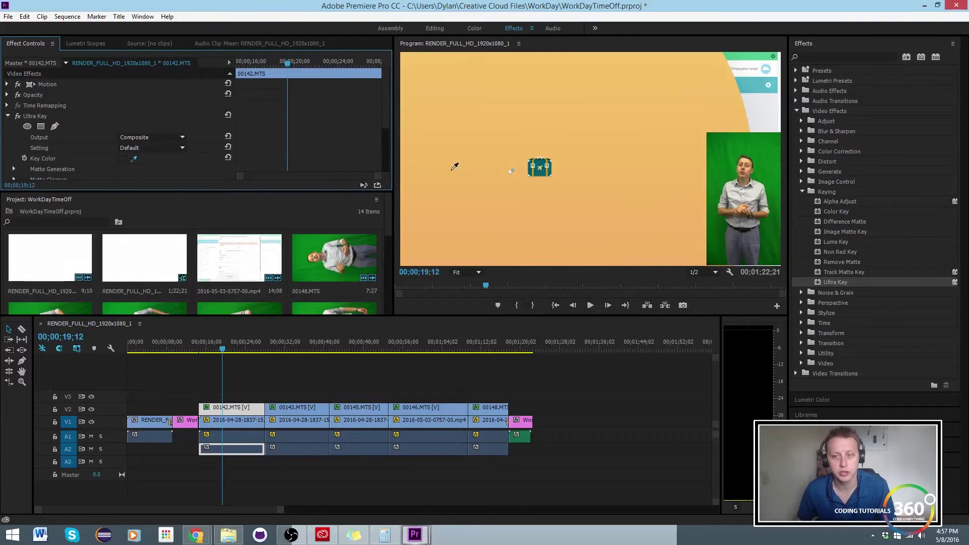
click(723, 225)
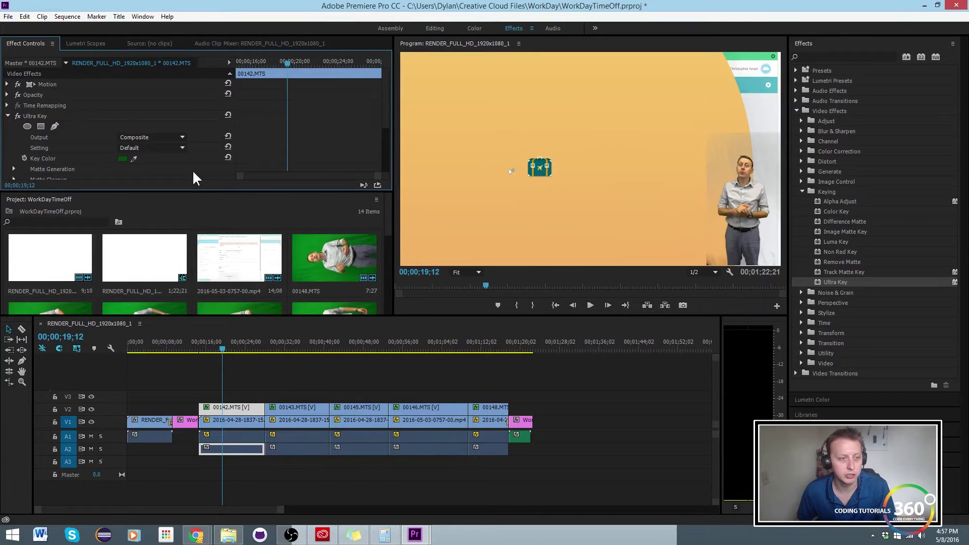
click(135, 158)
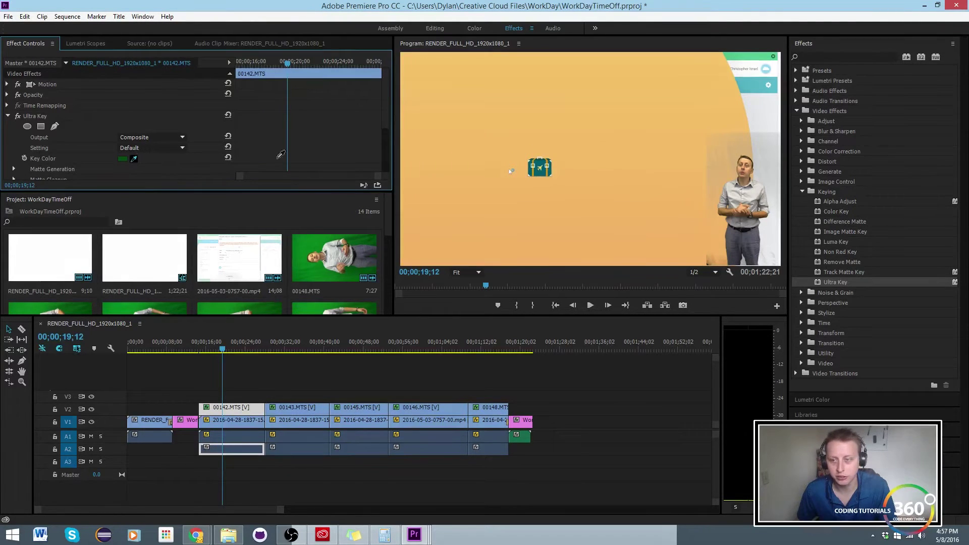
click(775, 259)
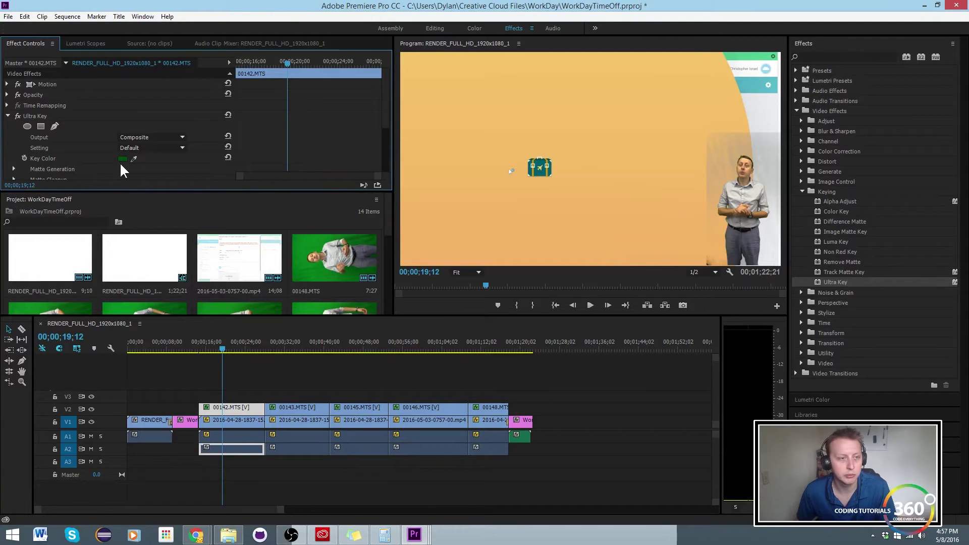
- Resample the green key colour and set Ultra Key's Setting to Aggressive
click(134, 158)
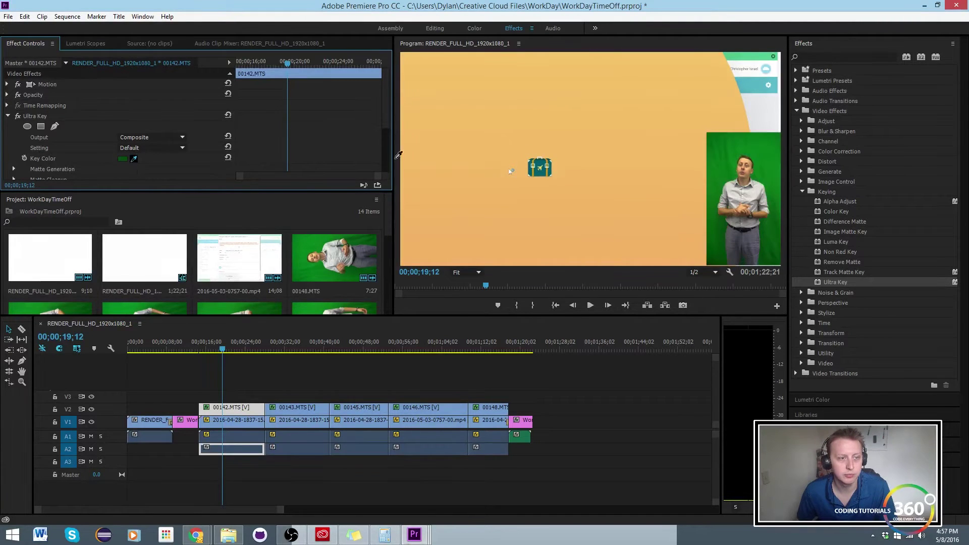
click(721, 252)
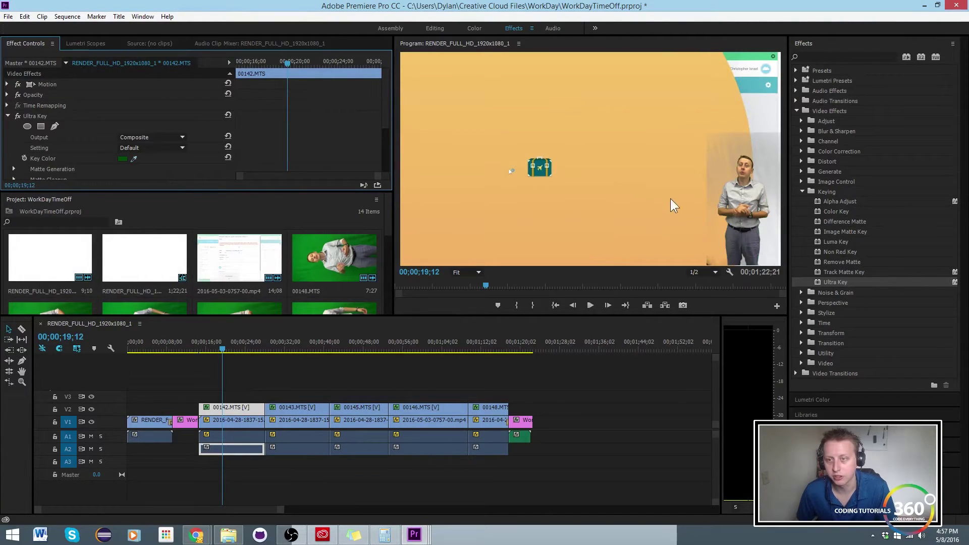
click(155, 147)
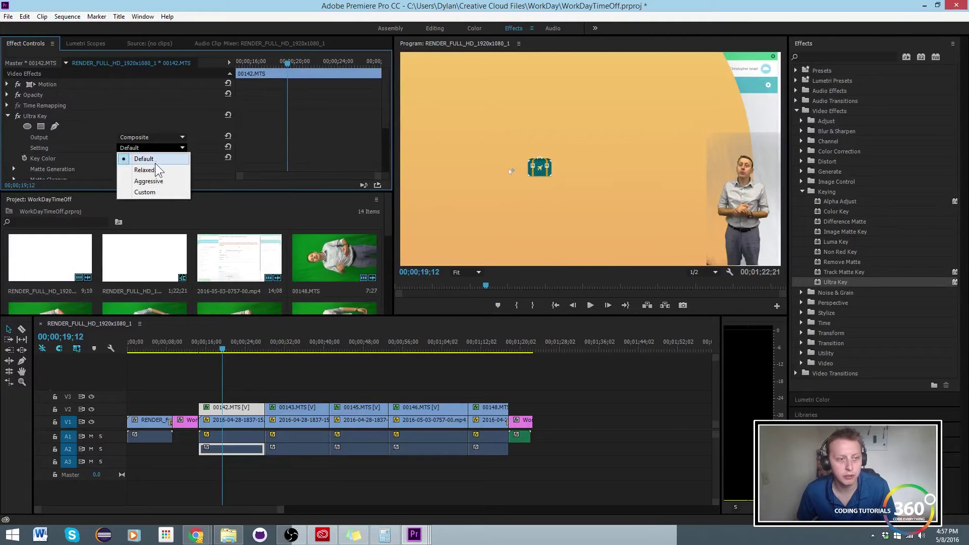
click(156, 180)
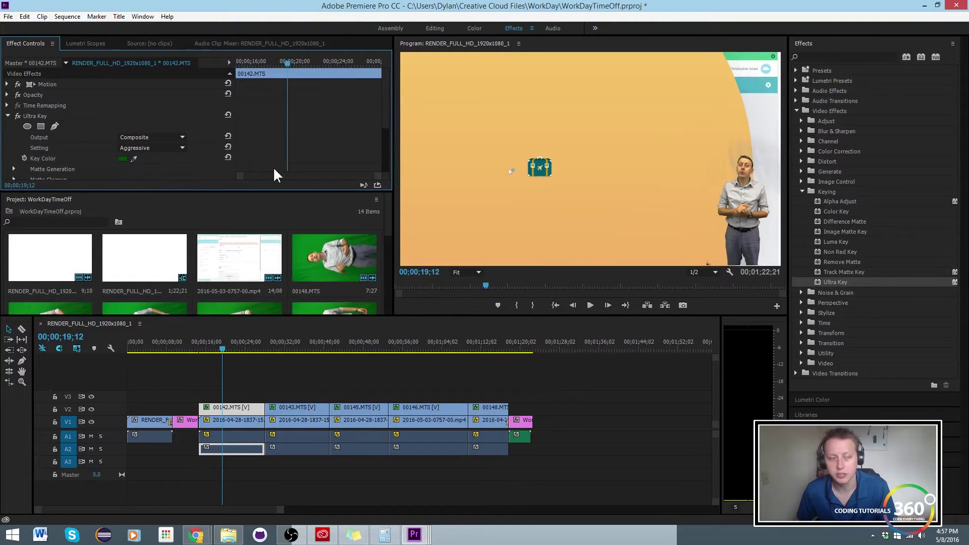
- Resample the green backdrop as Ultra Key's key colour several more times
click(134, 158)
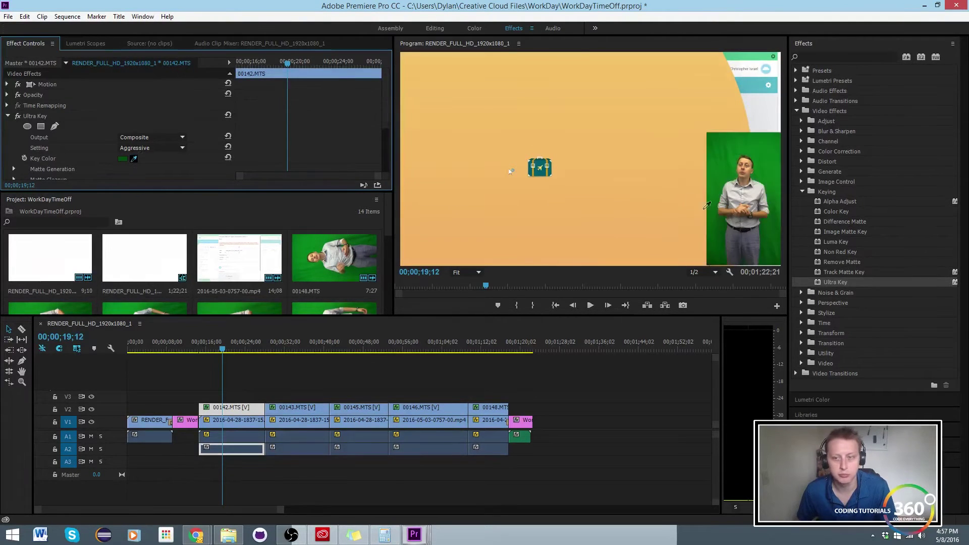
click(721, 241)
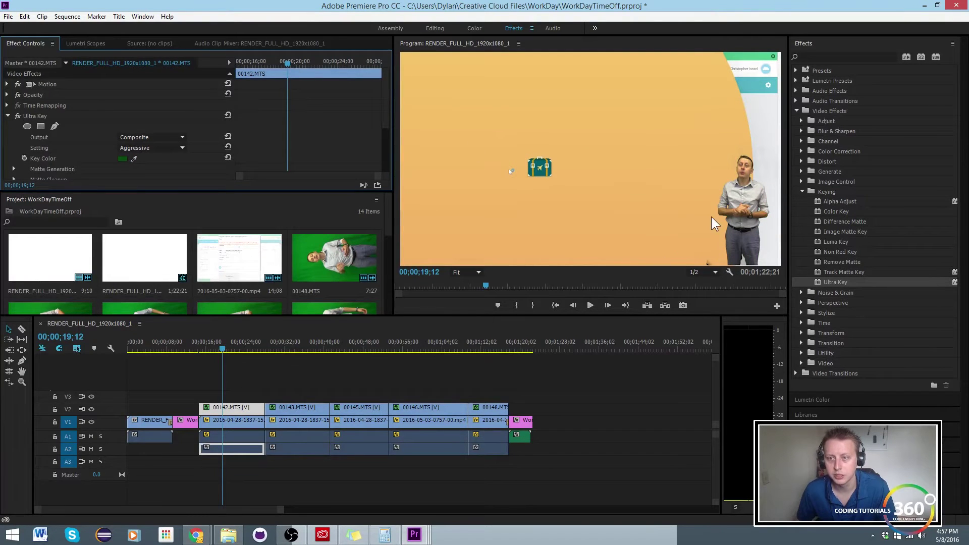
click(134, 159)
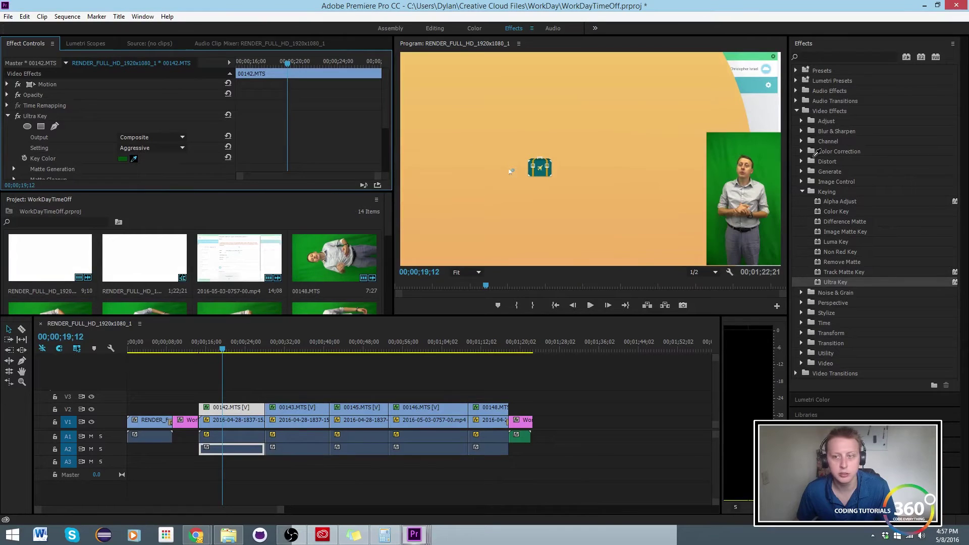
click(770, 204)
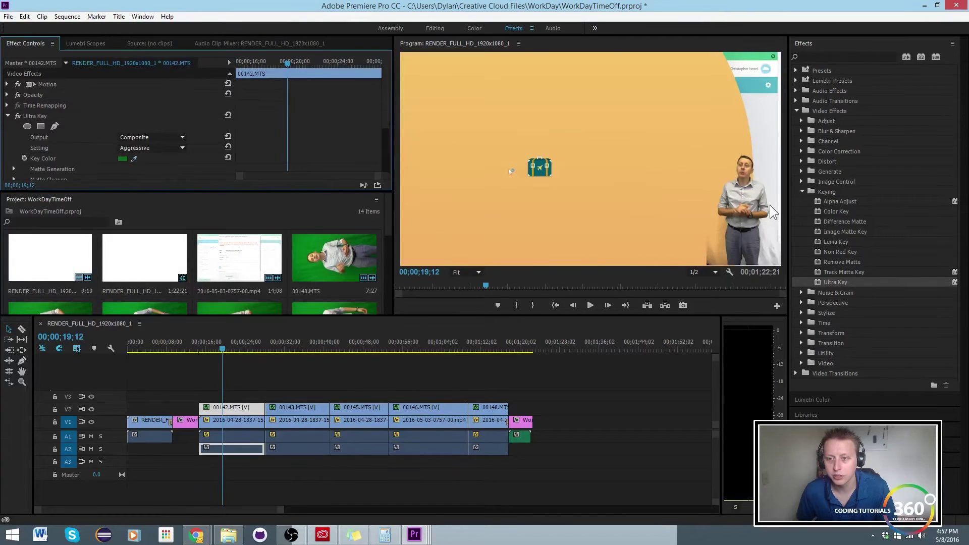
click(134, 158)
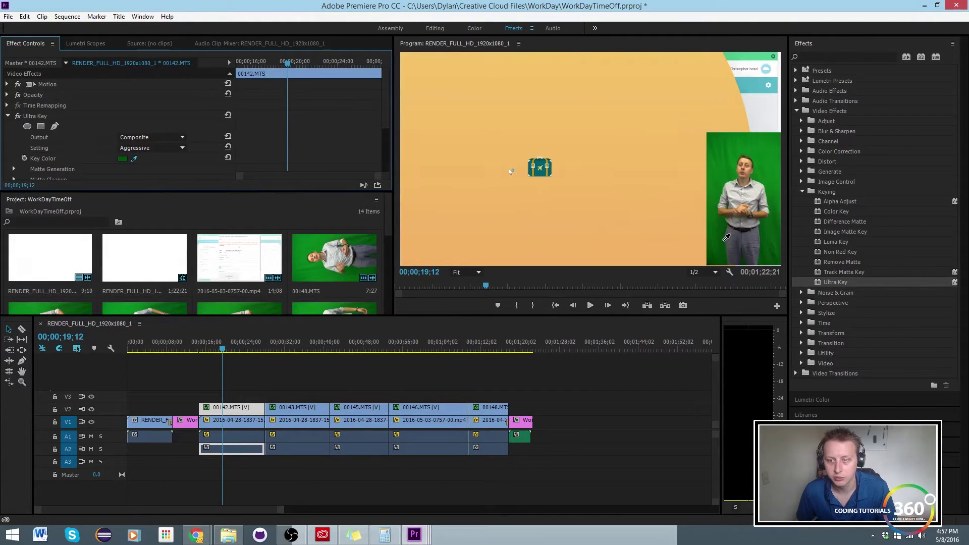
click(725, 242)
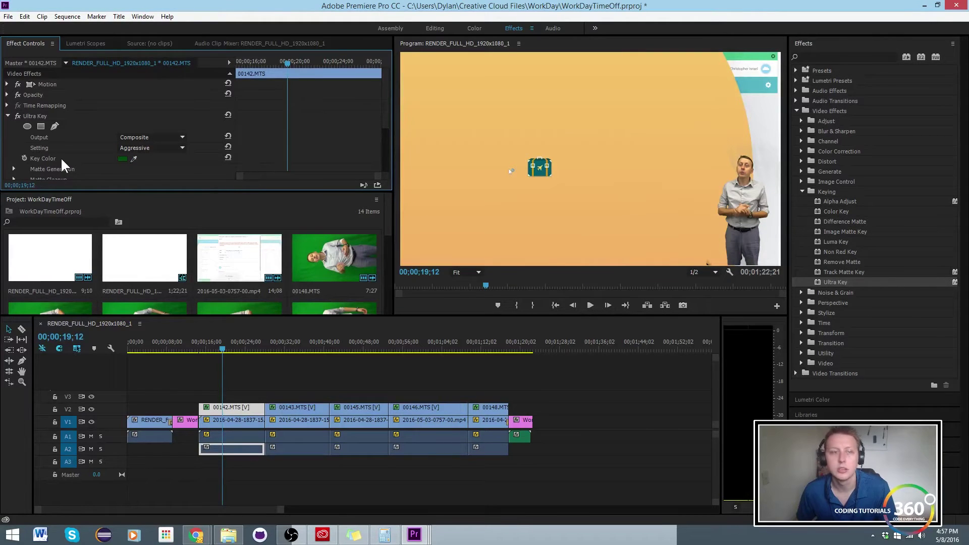
- Expand Matte Generation and set Ultra Key's Output to Alpha Channel
scroll(60, 157, down, 5)
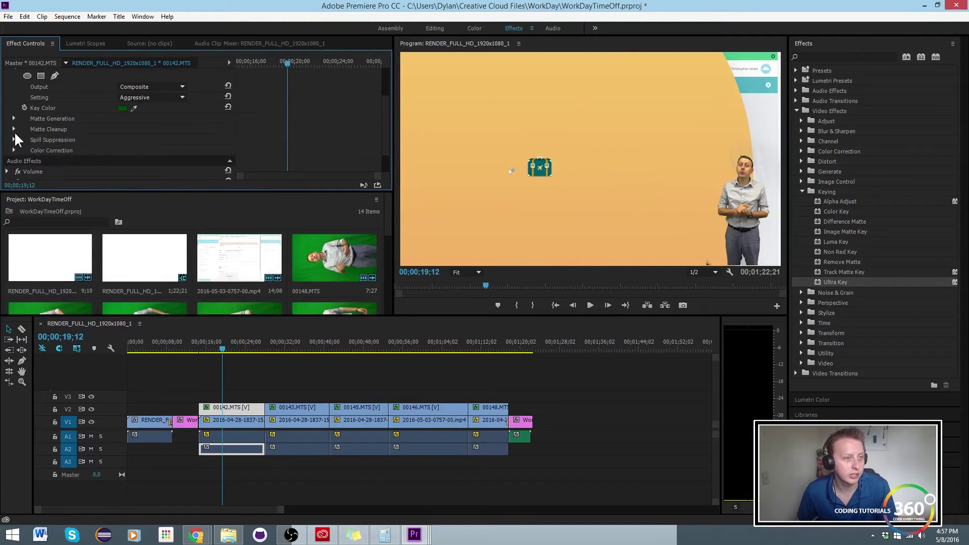
click(13, 118)
scroll(61, 131, down, 1)
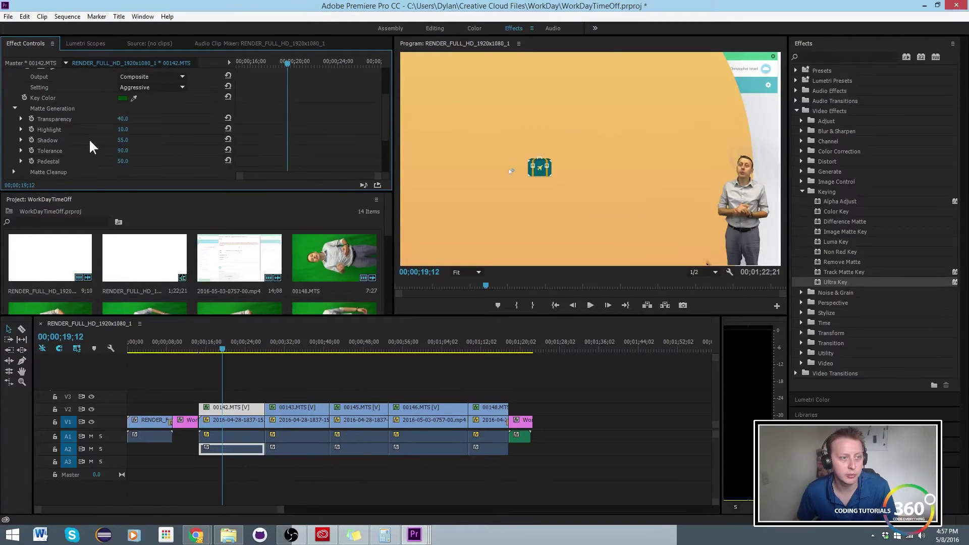
click(123, 161)
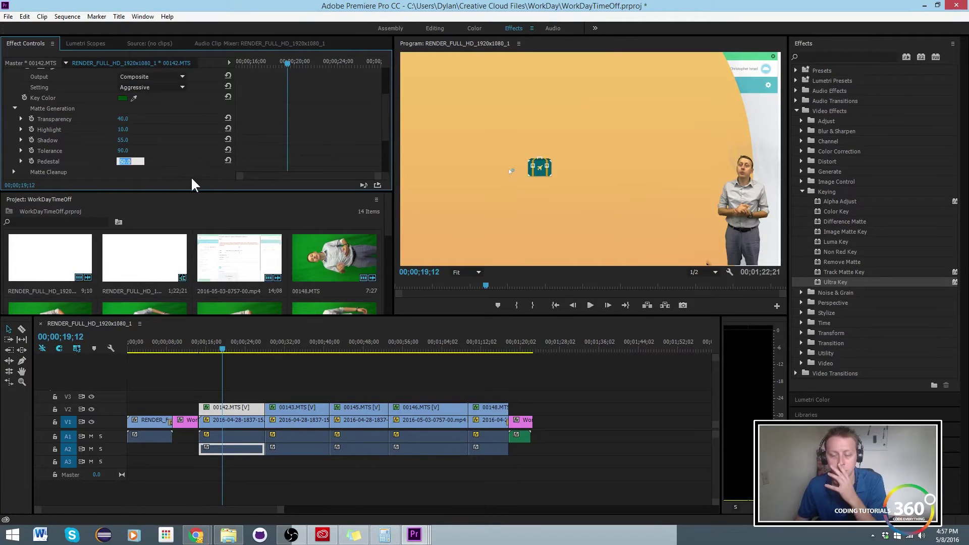
click(181, 76)
click(179, 96)
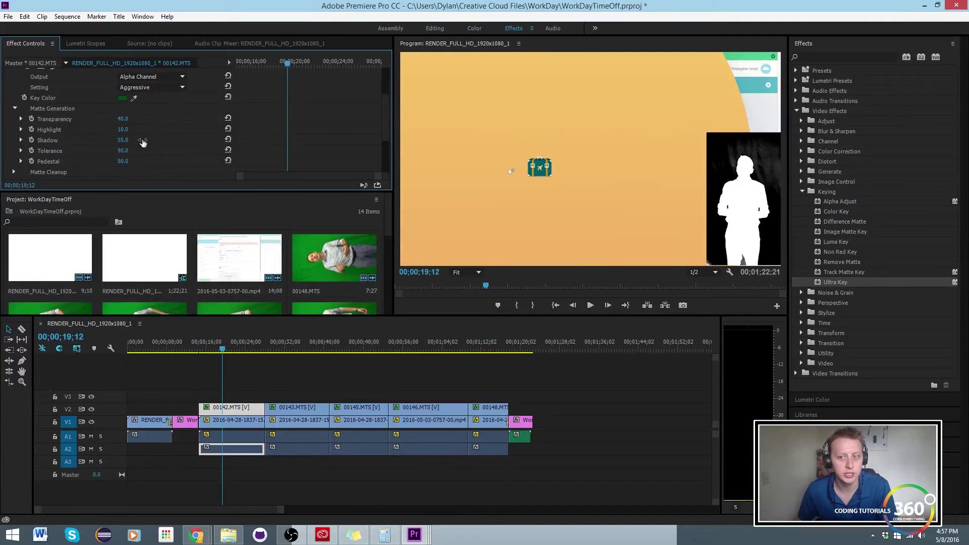
- Try Pedestal values 100, 0 and 25, settling back on 100
click(127, 161)
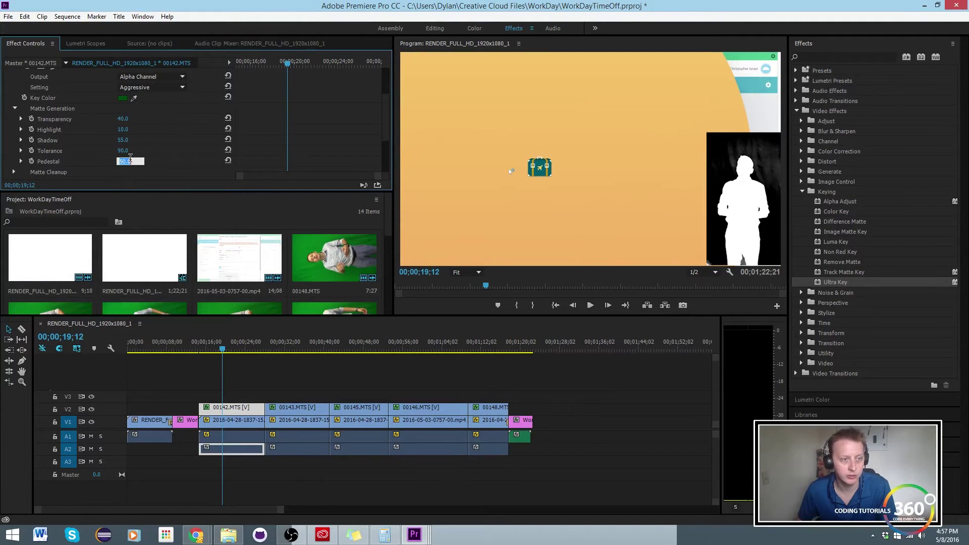
text(100)
key(Return)
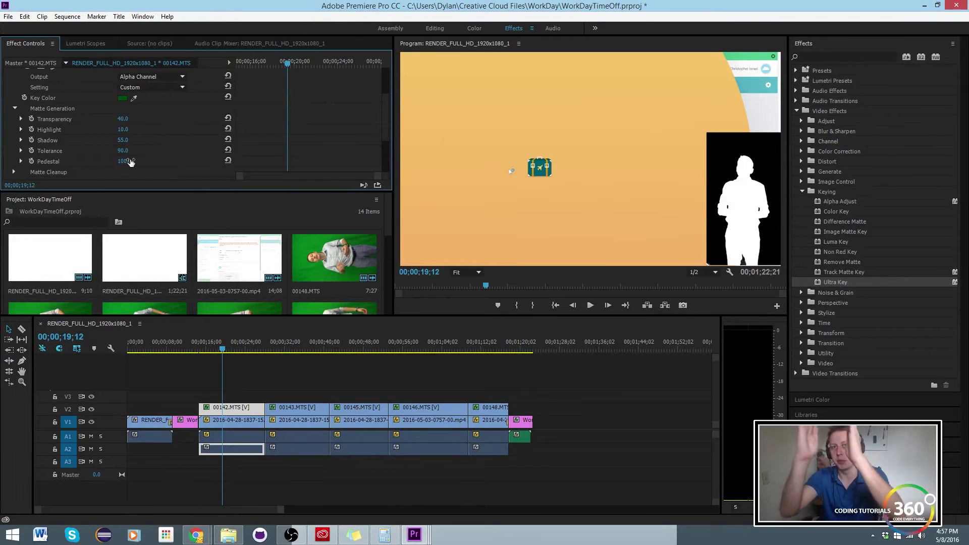
click(130, 160)
text(0)
key(Return)
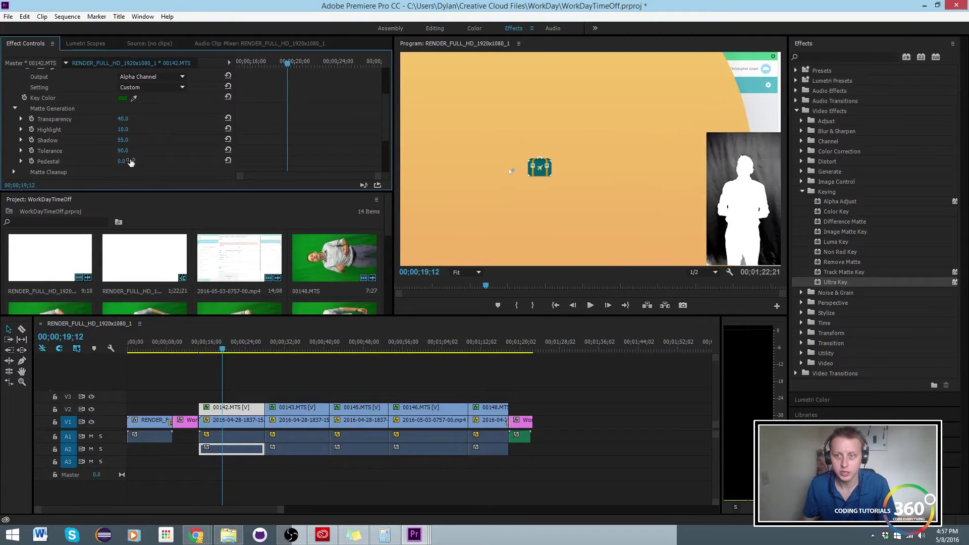
click(130, 161)
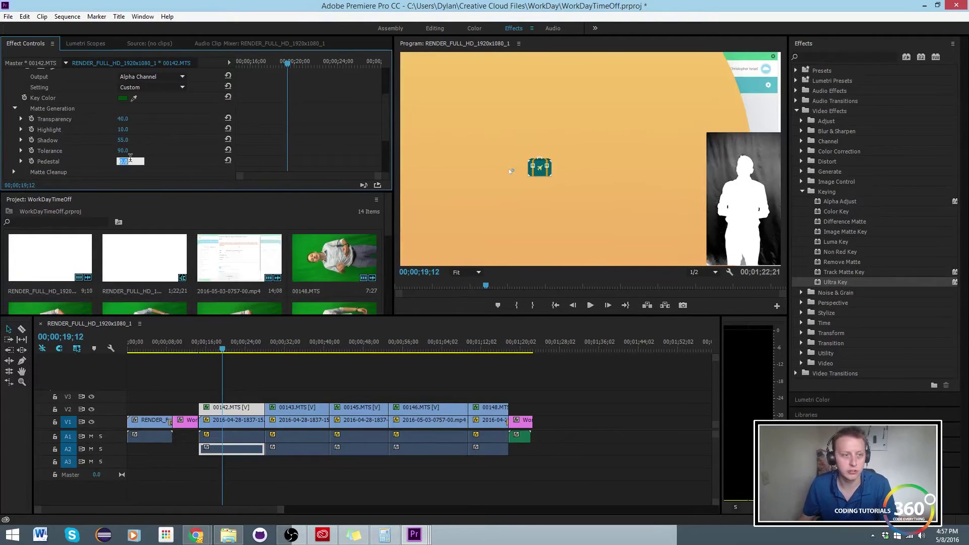
text(25)
key(Return)
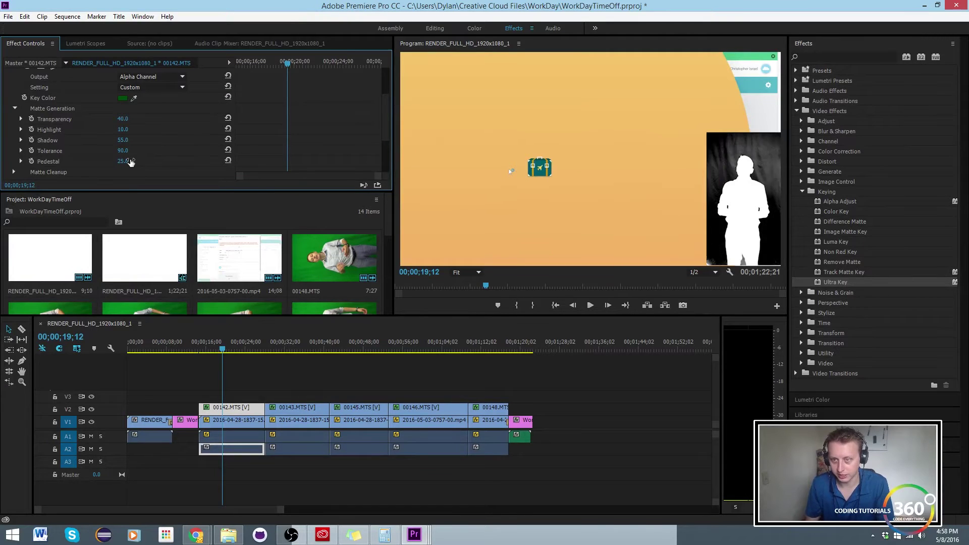
click(130, 160)
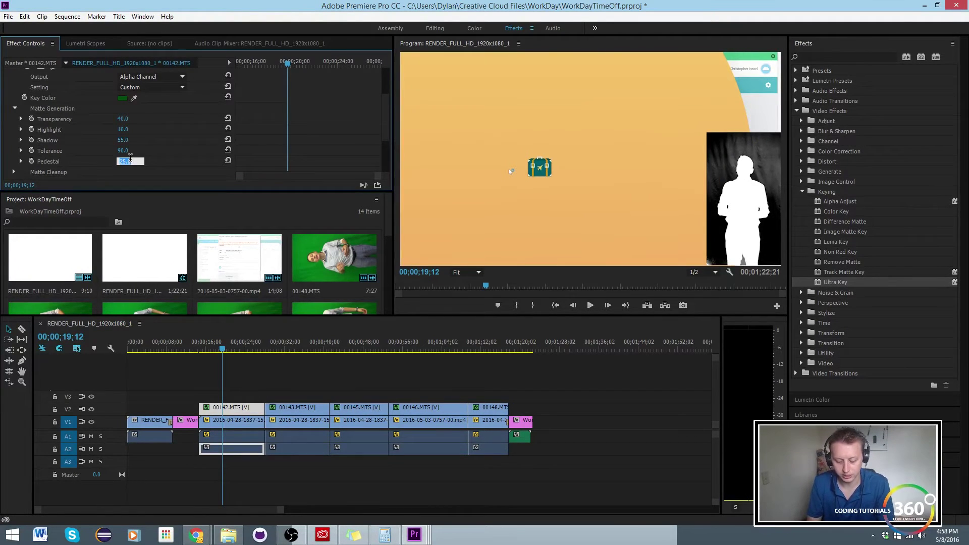
text(100)
key(Return)
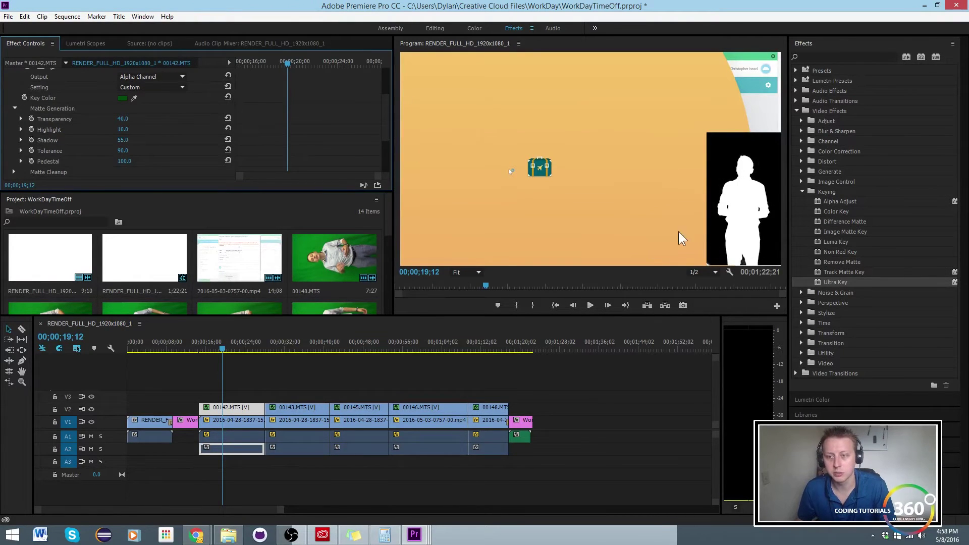
click(172, 77)
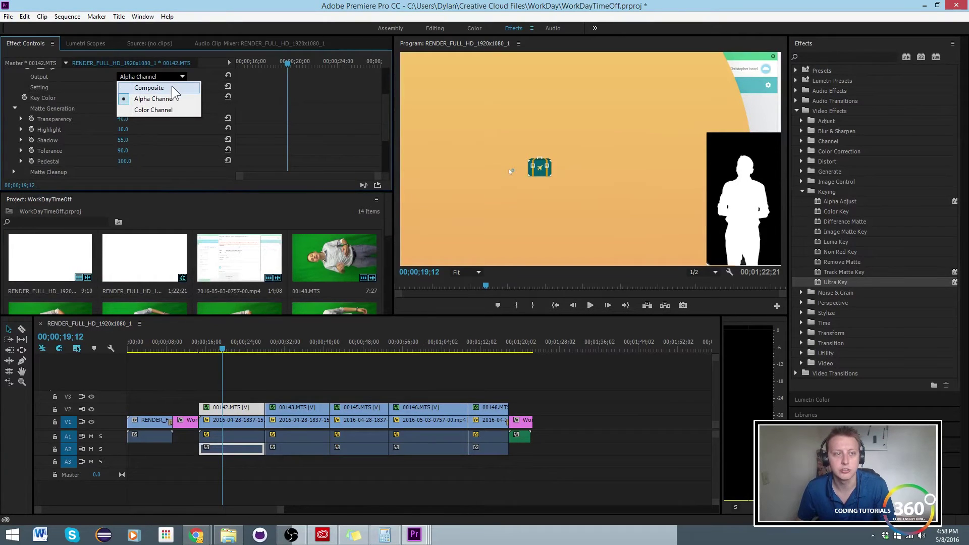
- Switch Ultra Key Output back to Composite, play back to review, and collapse Ultra Key
click(172, 86)
click(590, 305)
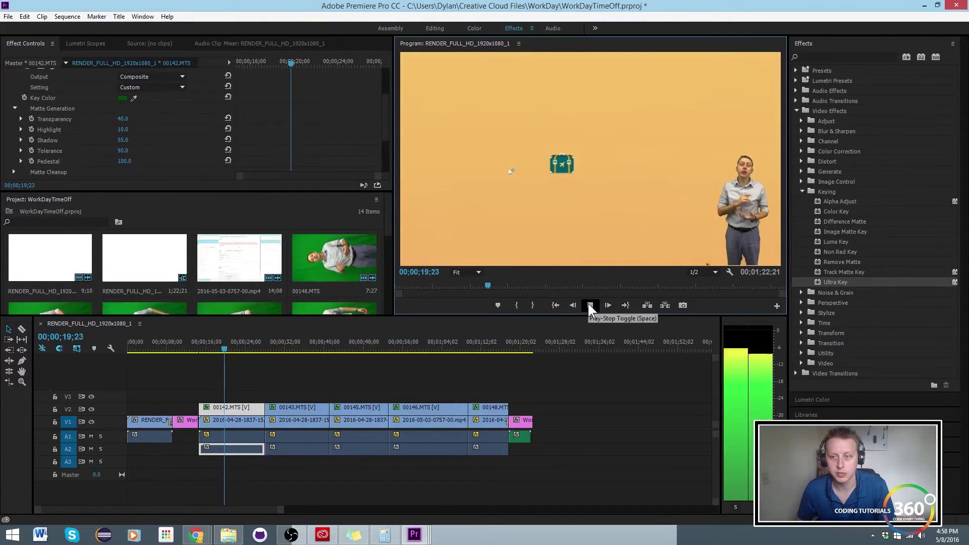
click(589, 304)
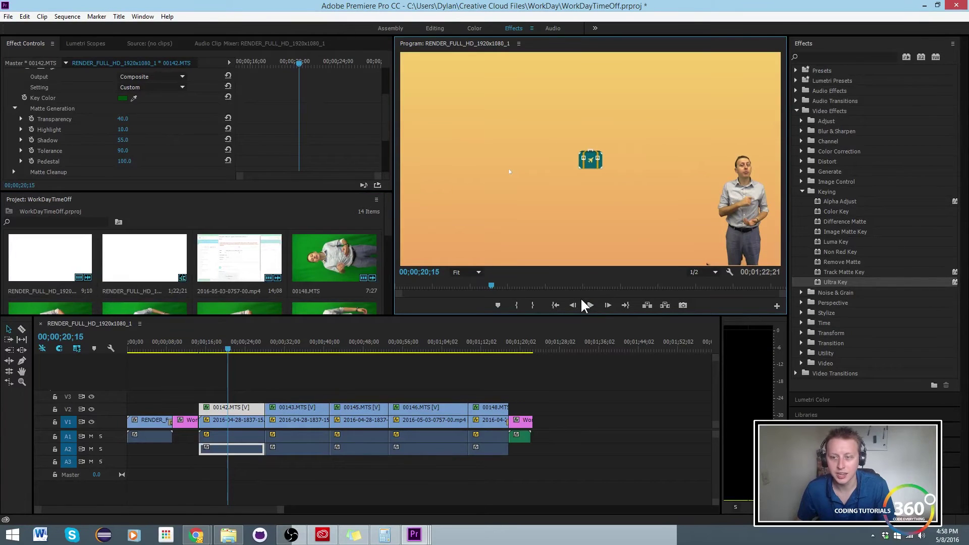
scroll(32, 103, up, 1)
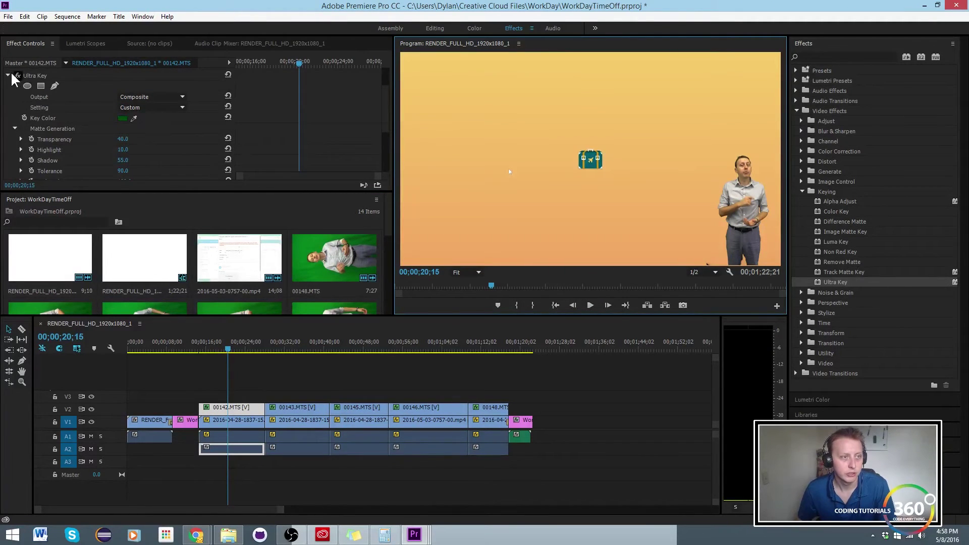
click(14, 126)
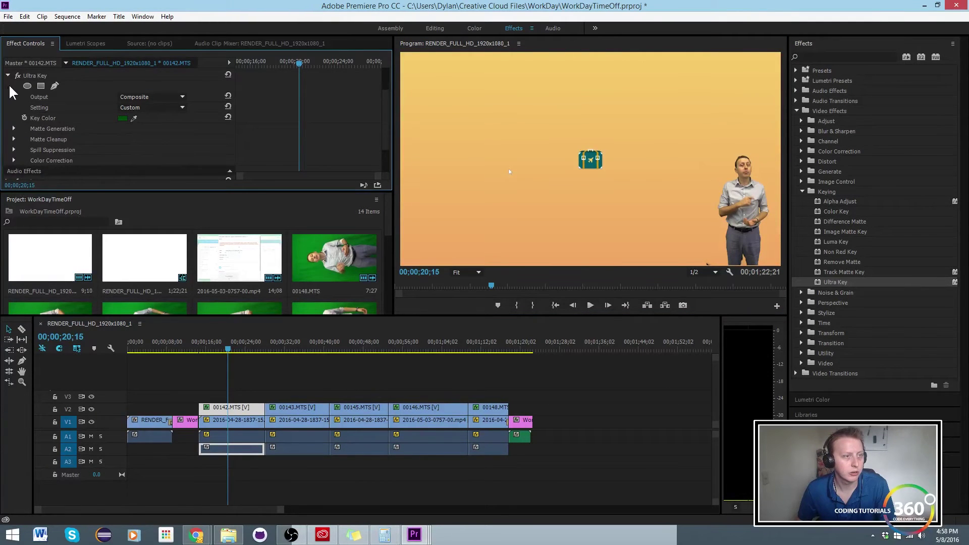
scroll(16, 90, up, 2)
click(7, 116)
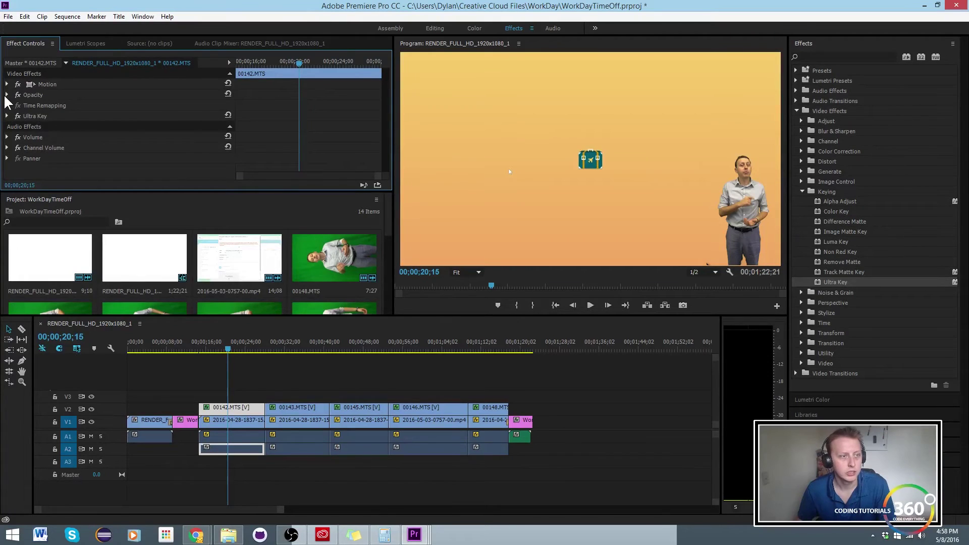
click(7, 95)
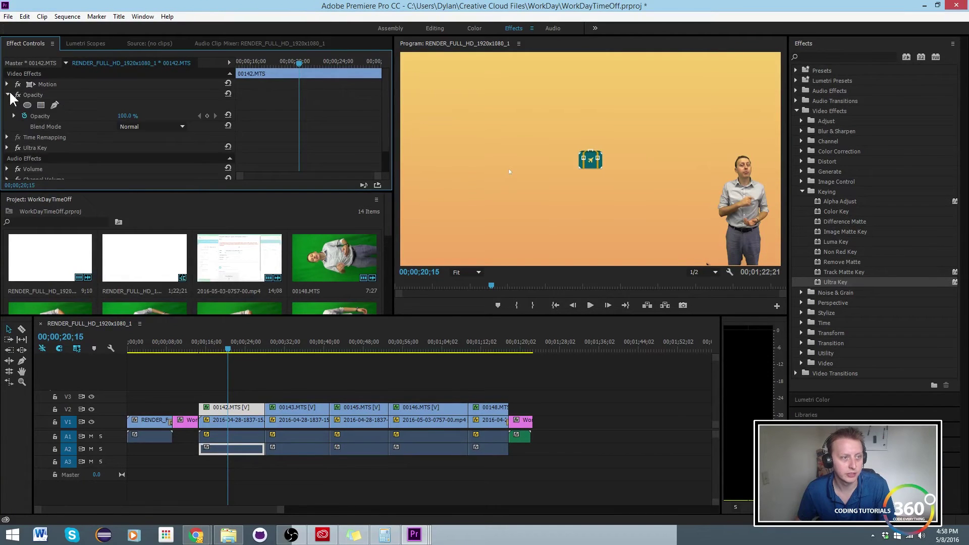
- Add a 4-point polygon opacity mask and drag its vertices to frame the presenter
click(41, 105)
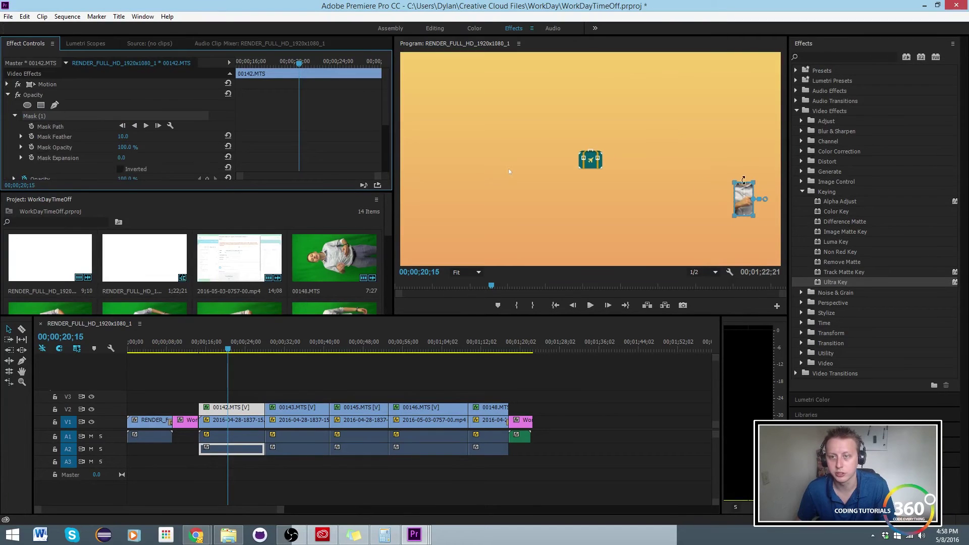
drag(732, 182, 714, 121)
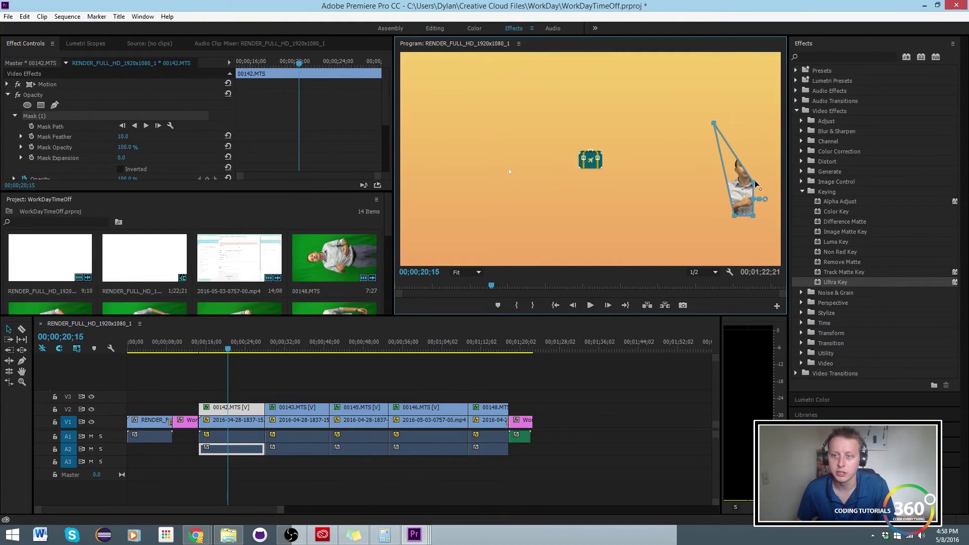
drag(755, 182, 778, 121)
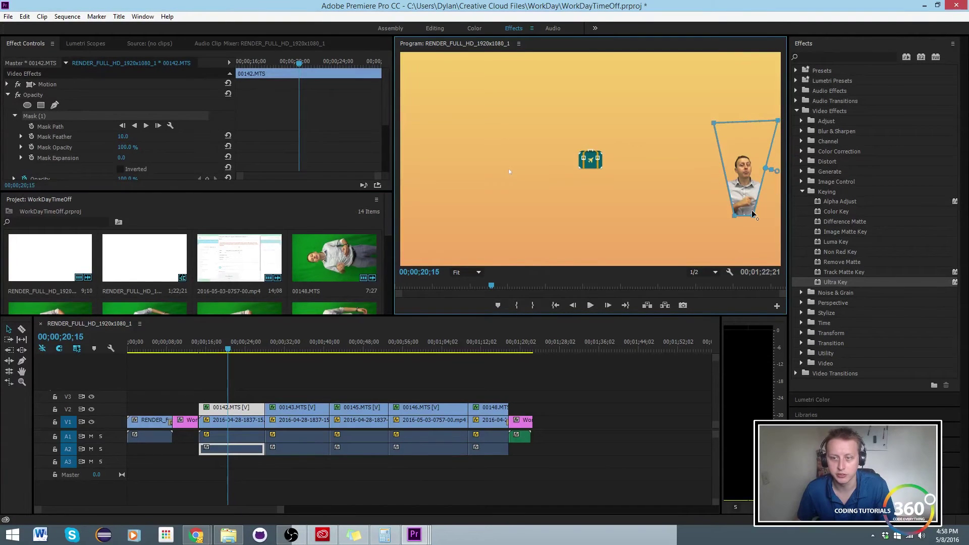
drag(752, 216, 779, 272)
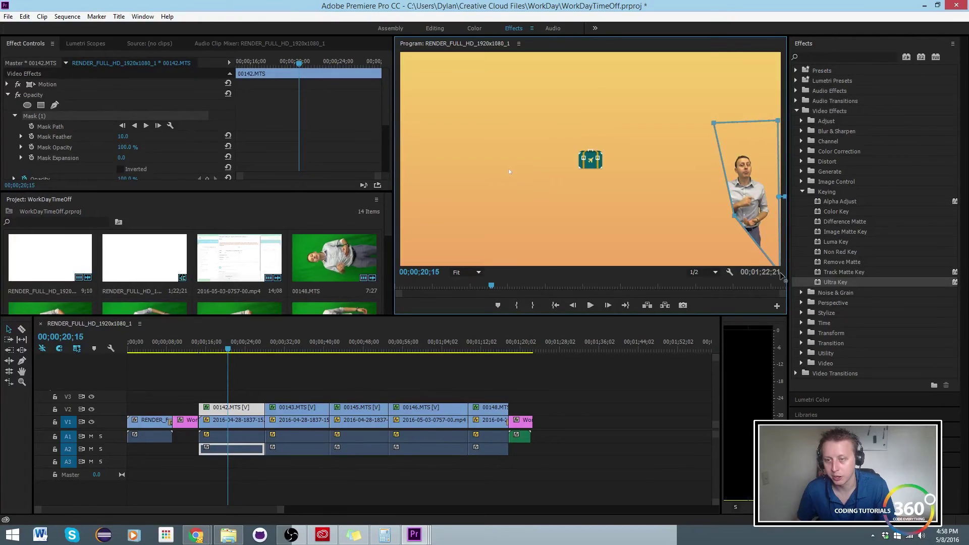
drag(734, 217, 709, 272)
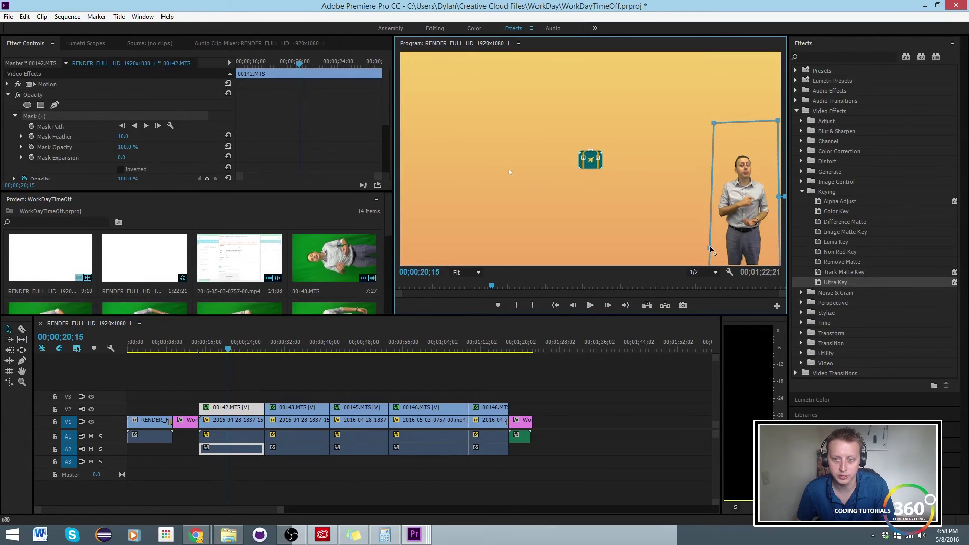
drag(710, 247, 714, 256)
drag(713, 224, 680, 216)
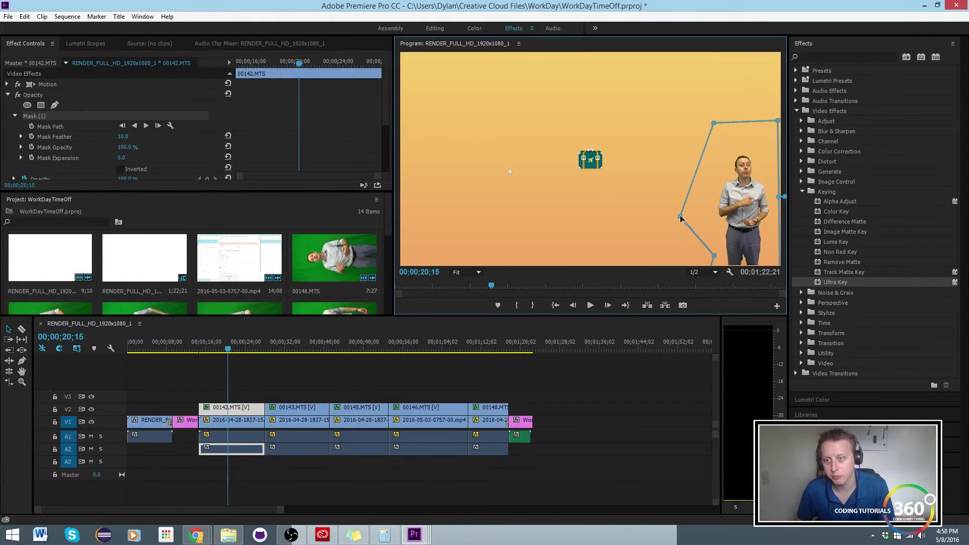
click(589, 300)
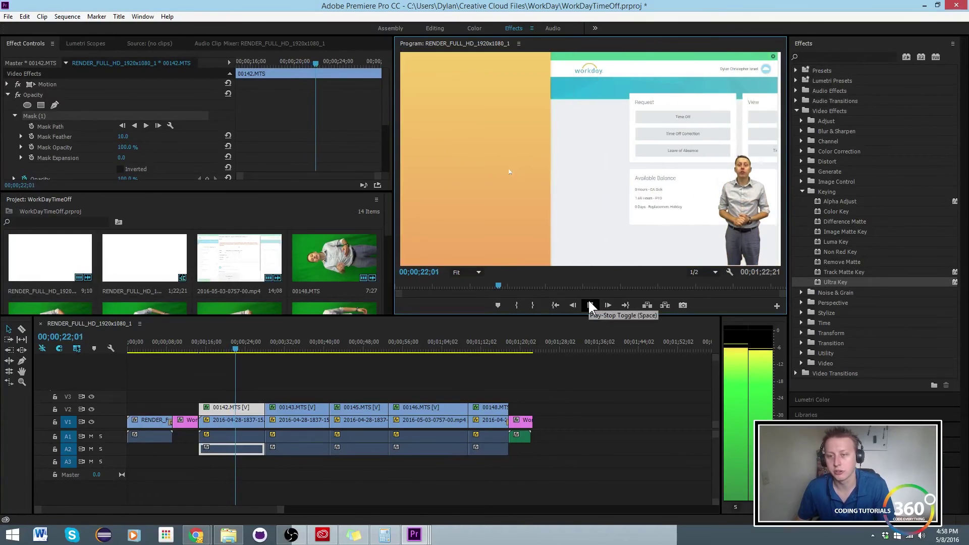
- Stop playback at 00;00;23;07 with the masked presenter over the Workday Time Off page
click(590, 303)
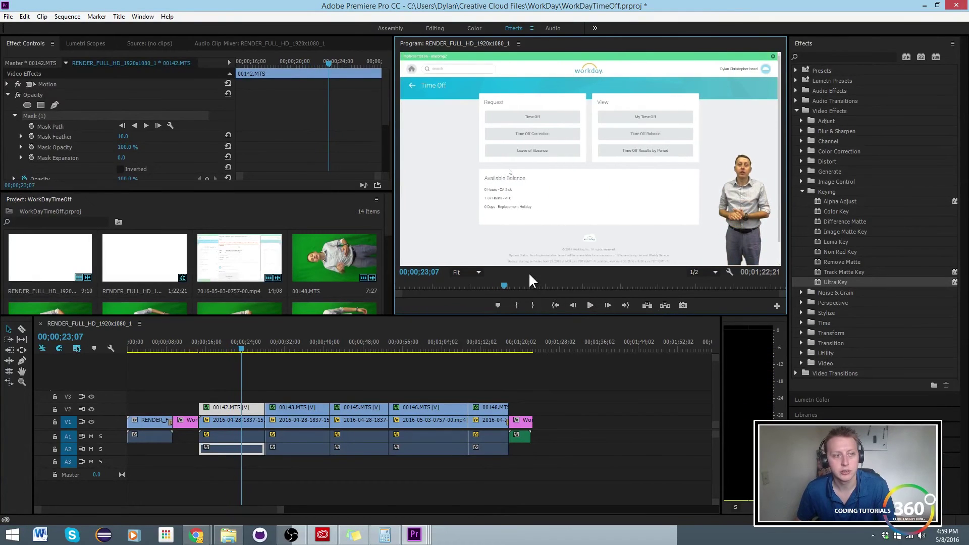